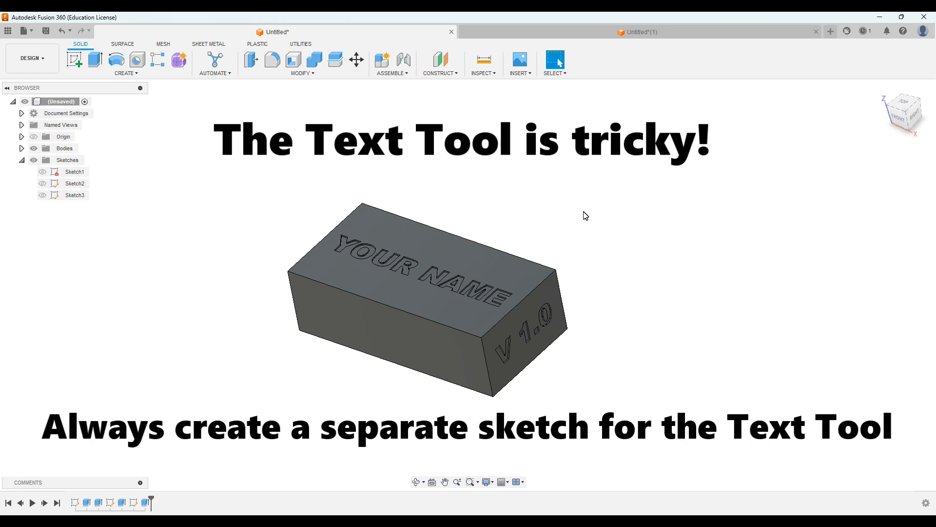
# Switch to the second open design and start a new sketch on the raised block's flat top face.
pyautogui.click(619, 31)
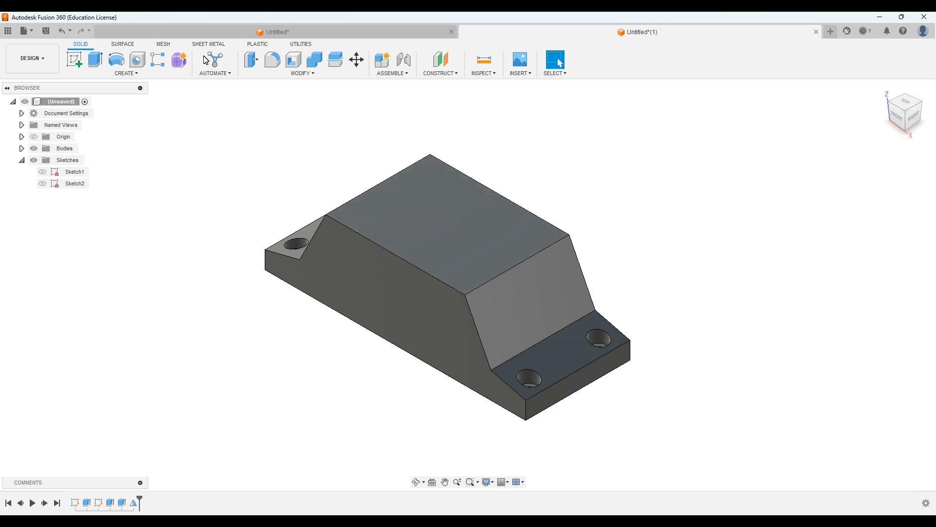
pyautogui.click(74, 61)
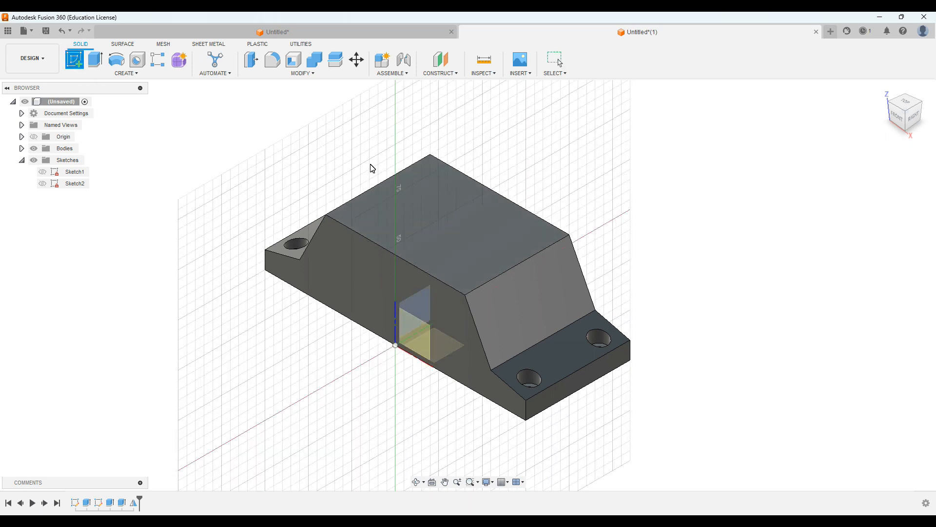
pyautogui.click(433, 206)
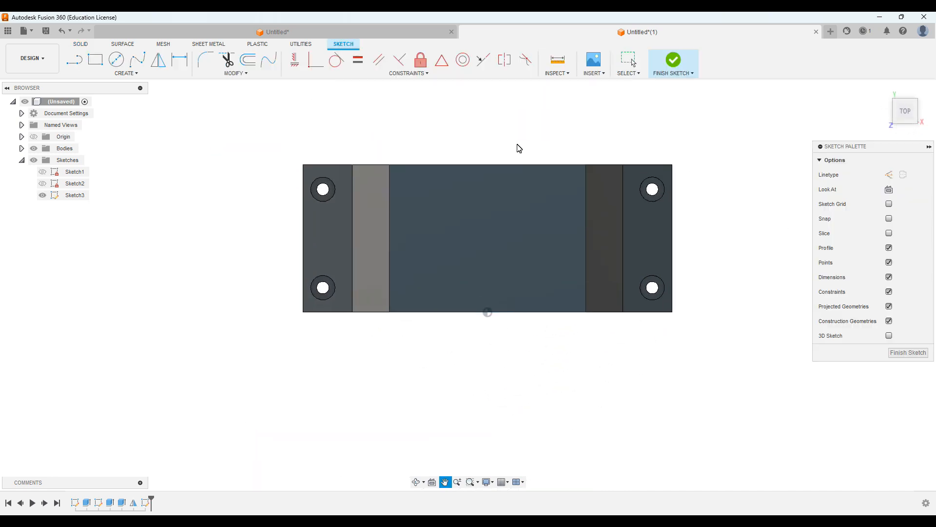
# Place a text frame covering most of the block's top face and enter "Sample Text" in it.
pyautogui.click(129, 74)
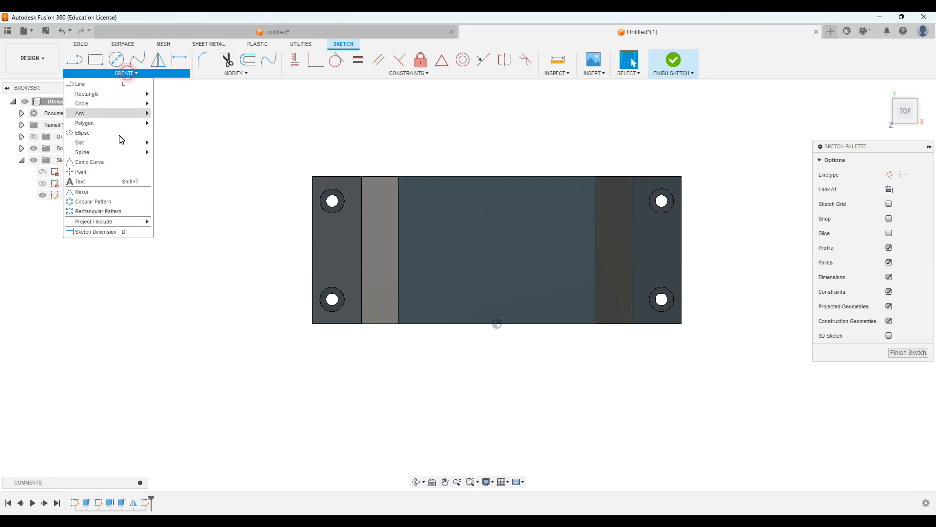
pyautogui.click(117, 181)
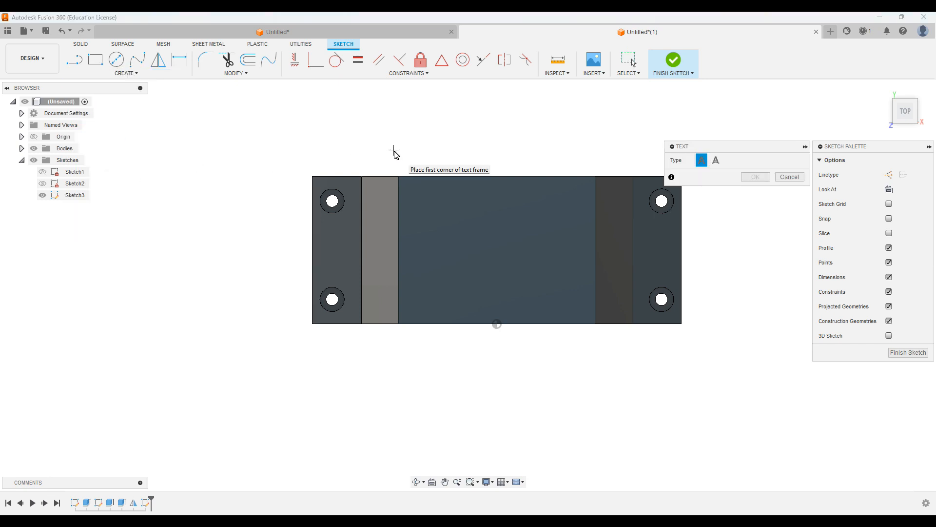
pyautogui.click(420, 192)
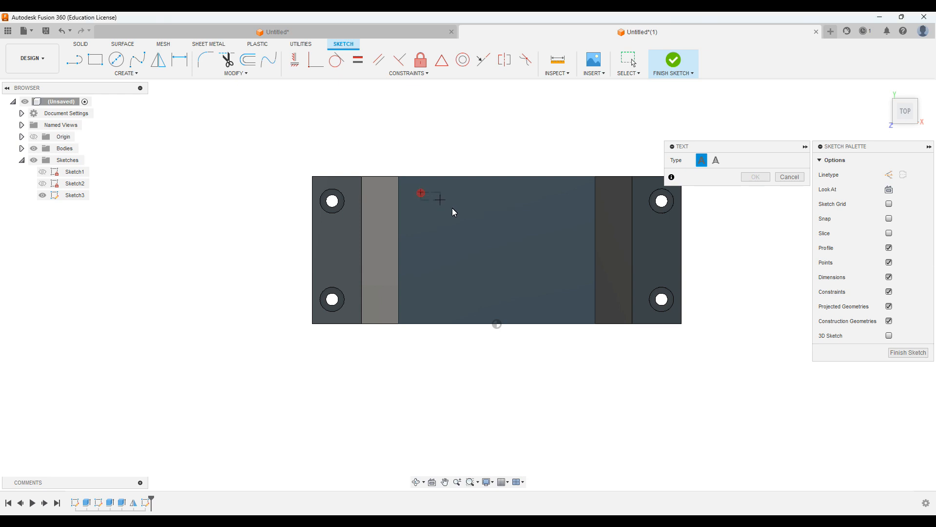
pyautogui.click(573, 303)
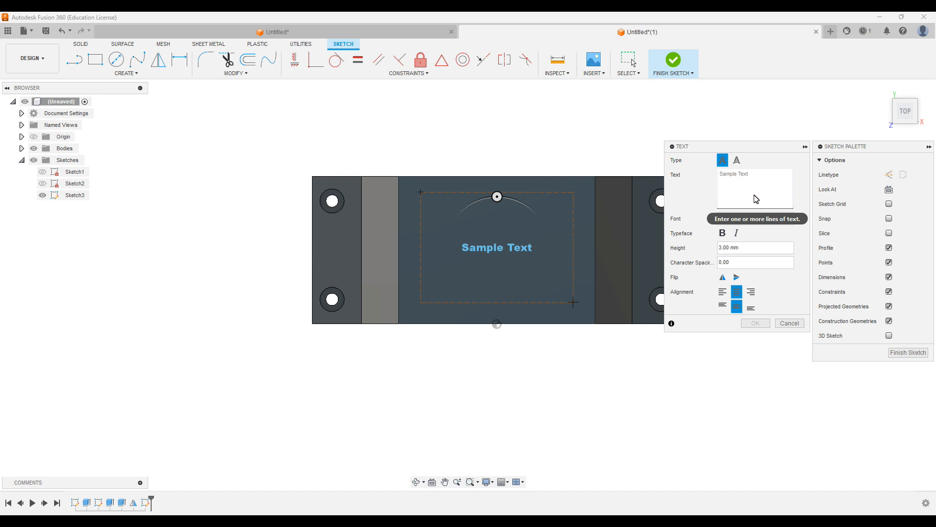
pyautogui.write('Sample ')
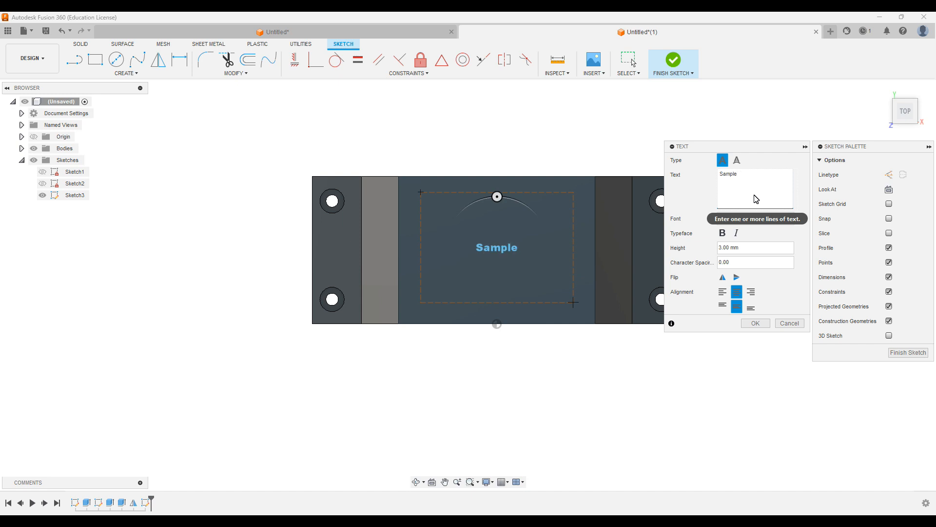
pyautogui.write('Text')
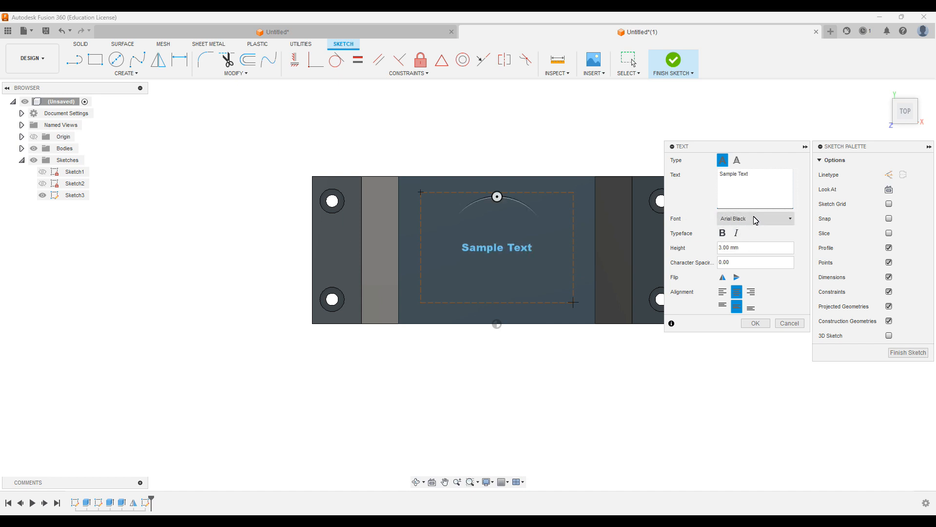
# Browse the available fonts while keeping Arial Black, and try the bold and italic typefaces on and off.
pyautogui.click(755, 221)
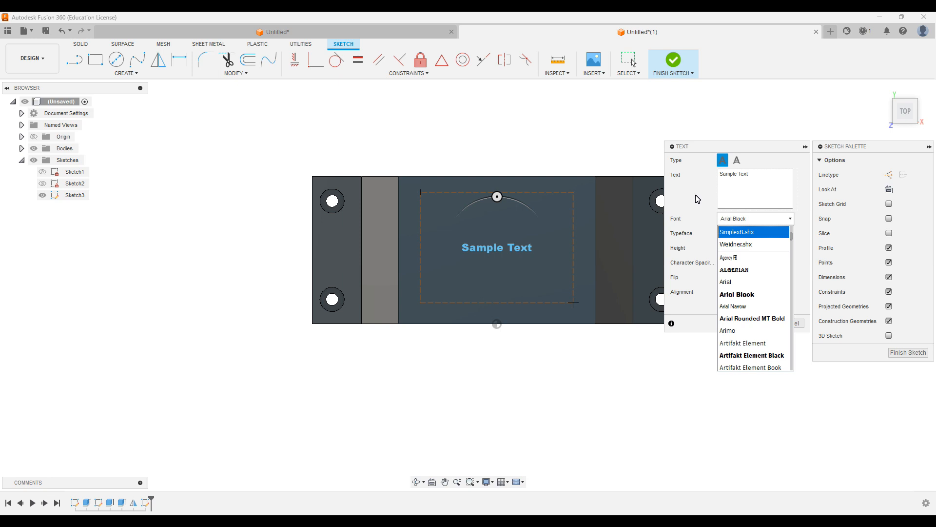
pyautogui.scroll(-1, 738, 267)
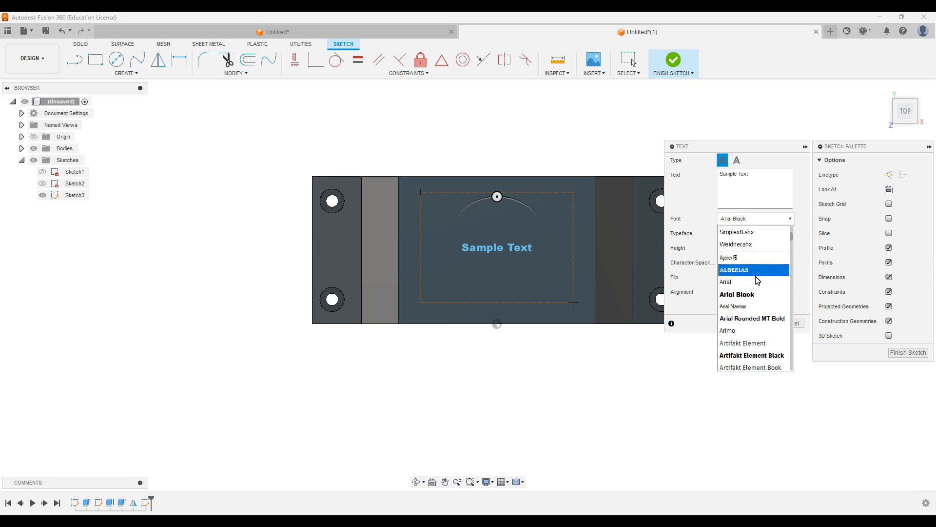
pyautogui.scroll(-10, 757, 281)
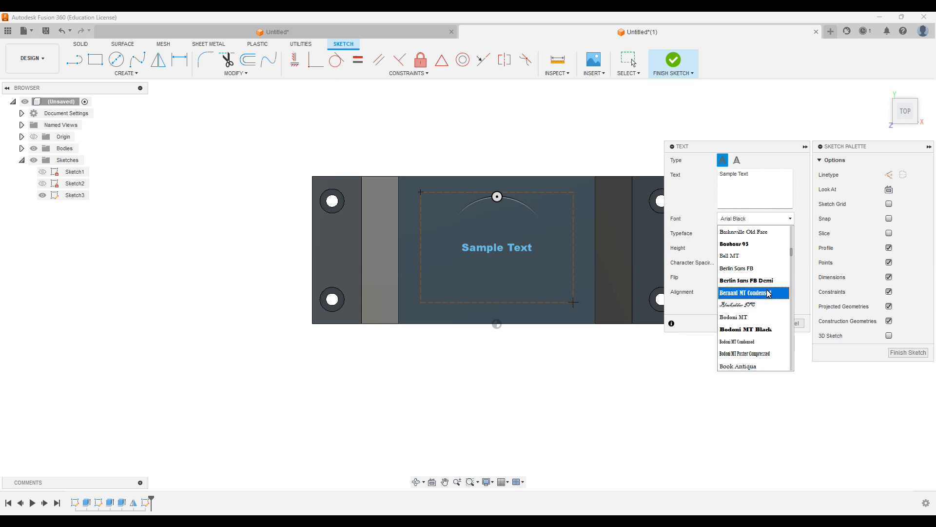
pyautogui.click(704, 191)
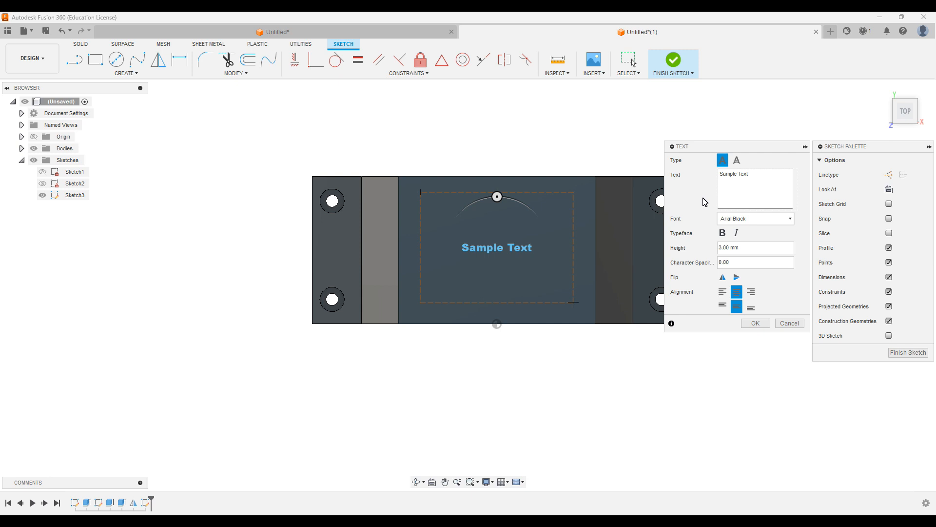
pyautogui.click(723, 233)
pyautogui.click(723, 233)
pyautogui.click(737, 233)
pyautogui.click(740, 235)
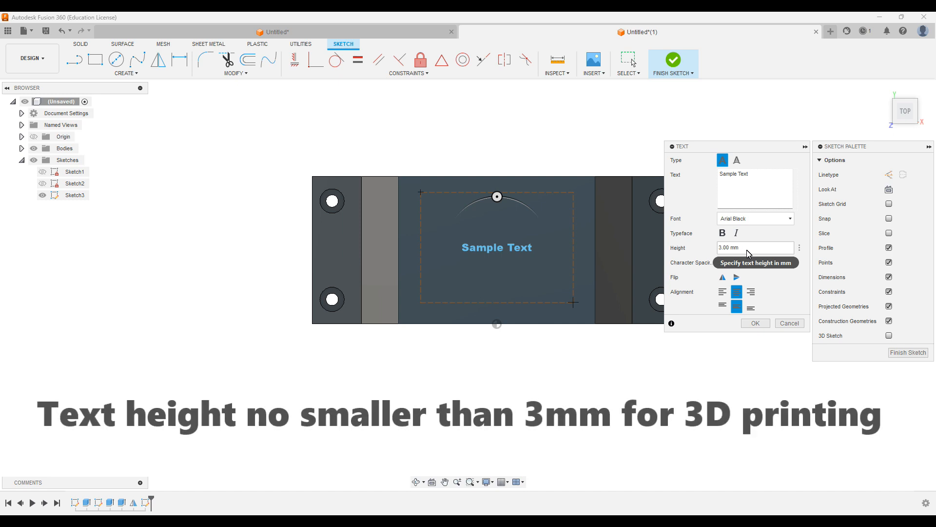
# Set the text height to 5 mm.
pyautogui.moveTo(744, 248); pyautogui.dragTo(720, 249)
pyautogui.write('5')
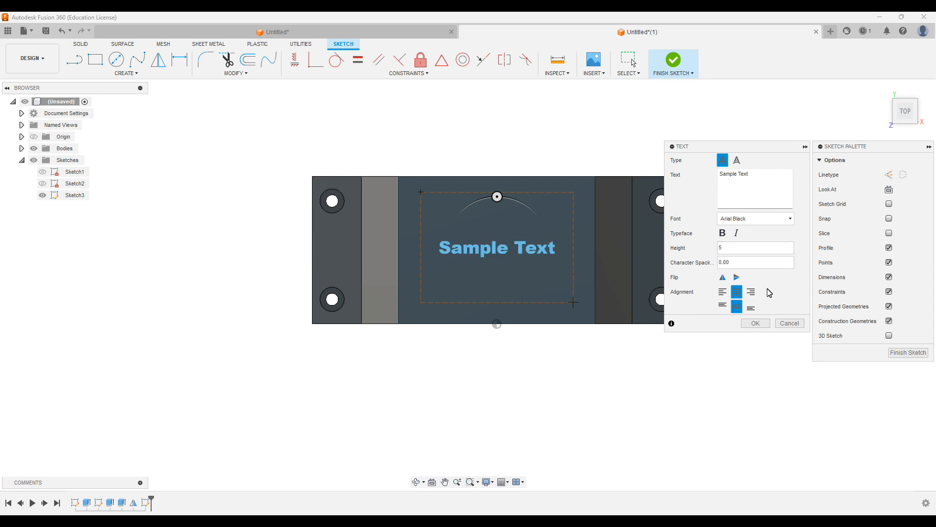
# Try the vertical and horizontal flips on the text and restore its normal orientation.
pyautogui.click(737, 277)
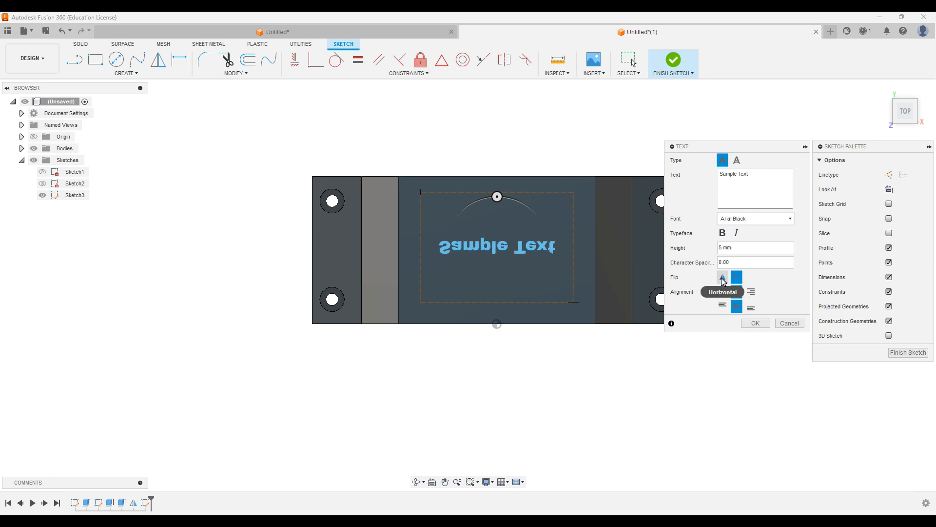
pyautogui.click(722, 278)
pyautogui.click(722, 277)
pyautogui.click(736, 278)
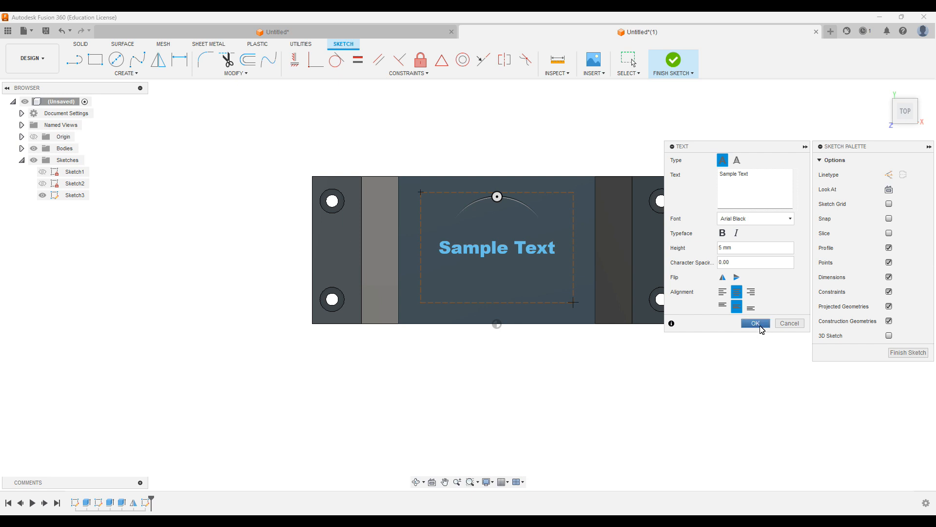
# Accept the text, shift its frame off the middle of the face and tilt it.
pyautogui.click(760, 326)
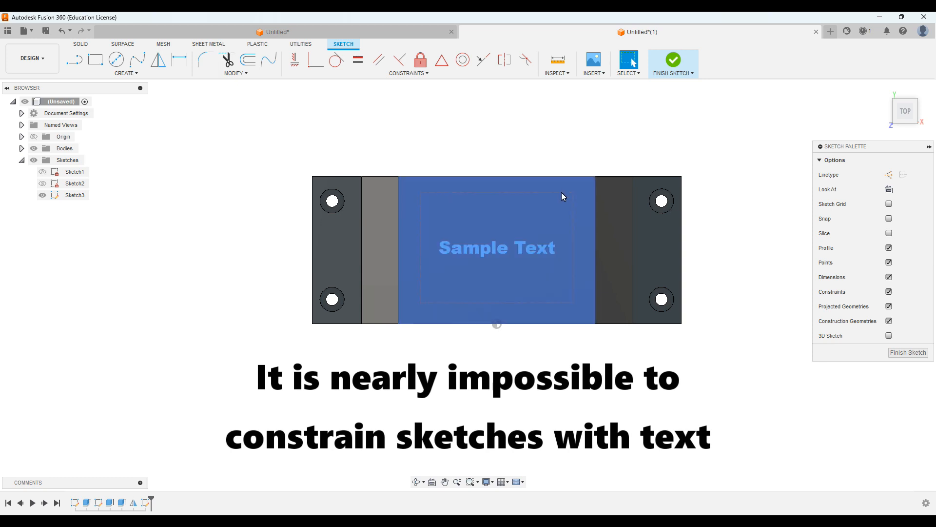
pyautogui.click(526, 252)
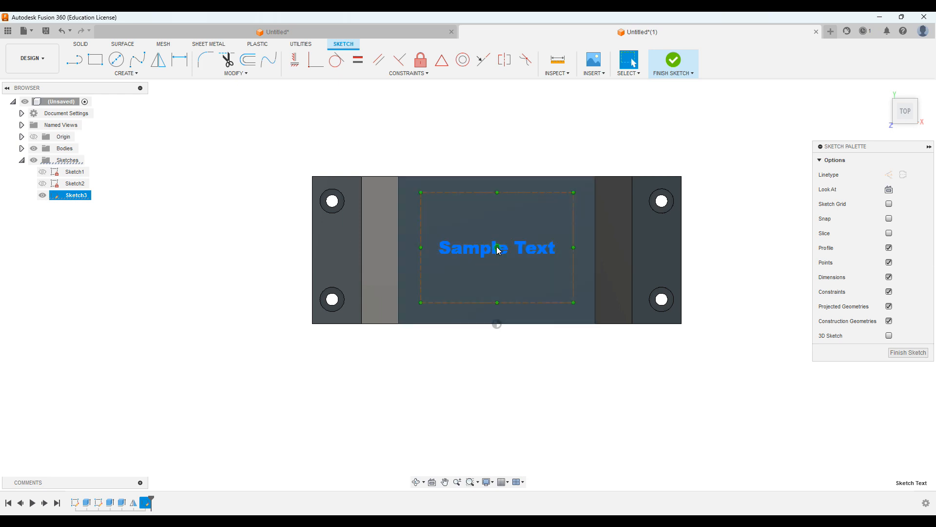
pyautogui.moveTo(497, 247)
pyautogui.mouseDown()
pyautogui.moveTo(522, 251)
pyautogui.moveTo(488, 227)
pyautogui.moveTo(469, 264)
pyautogui.moveTo(522, 262)
pyautogui.moveTo(516, 211)
pyautogui.moveTo(441, 243)
pyautogui.moveTo(528, 278)
pyautogui.moveTo(515, 210)
pyautogui.moveTo(477, 250)
pyautogui.moveTo(490, 218)
pyautogui.mouseUp()
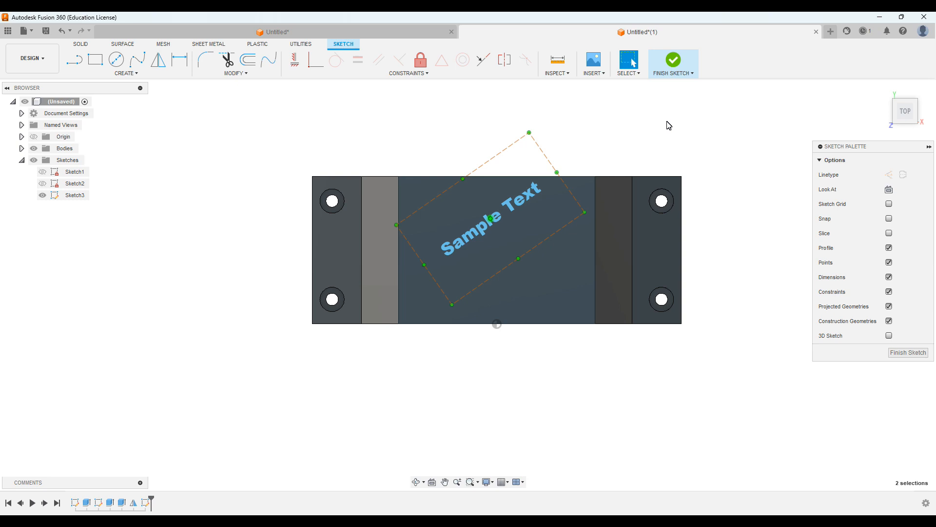
# Level the tilted text frame with a Horizontal/Vertical constraint on its lower edge and move it back to the middle of the face.
pyautogui.click(298, 60)
pyautogui.click(563, 228)
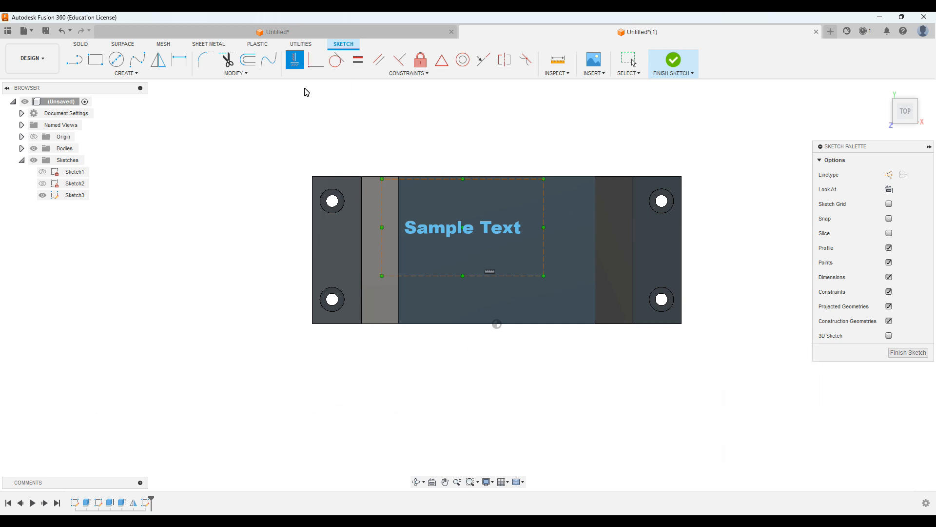
pyautogui.click(628, 59)
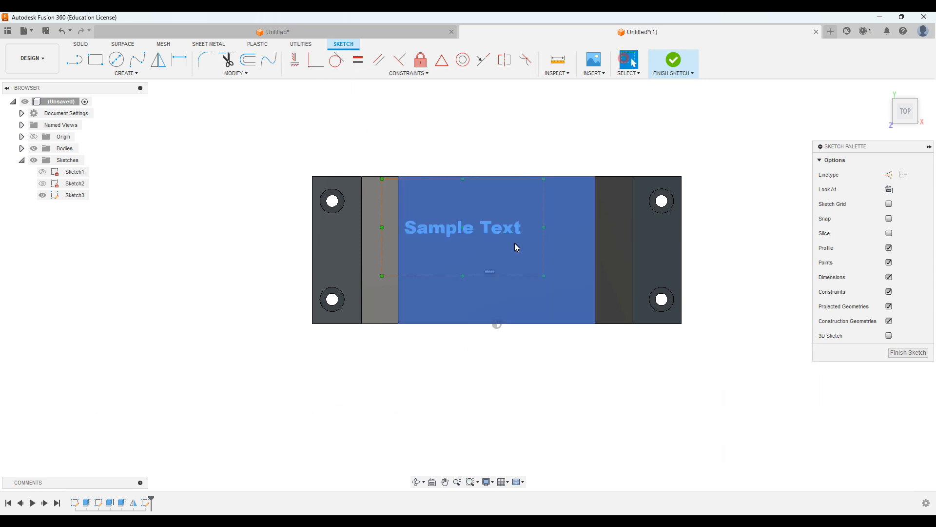
pyautogui.moveTo(467, 231)
pyautogui.mouseDown()
pyautogui.moveTo(513, 254)
pyautogui.moveTo(501, 253)
pyautogui.mouseUp()
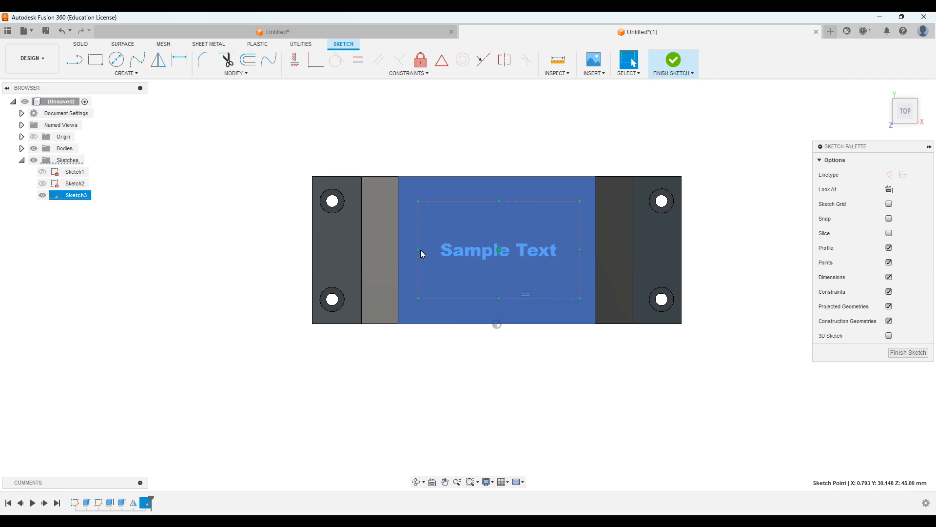
# Draw a line from the frame's side midpoint to the face edge and another from its lower midpoint to the origin.
pyautogui.click(74, 59)
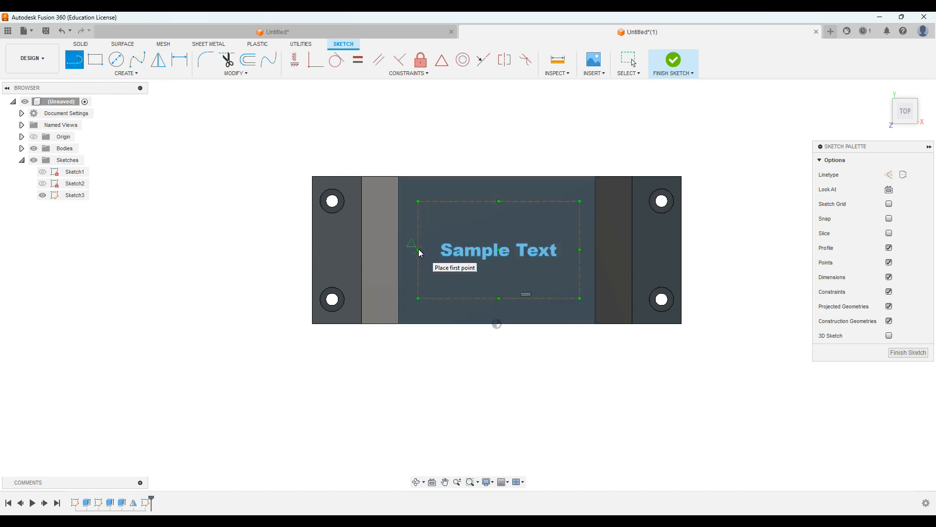
pyautogui.click(418, 250)
pyautogui.doubleClick(399, 250)
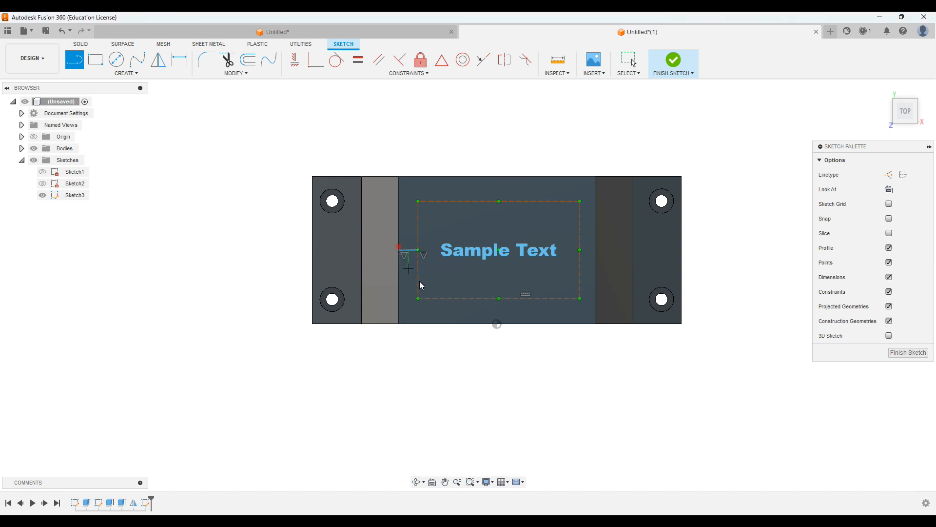
pyautogui.click(499, 299)
pyautogui.doubleClick(497, 324)
# Apply Horizontal/Vertical constraints to the two connecting lines and try to adjust the text frame's height.
pyautogui.click(295, 59)
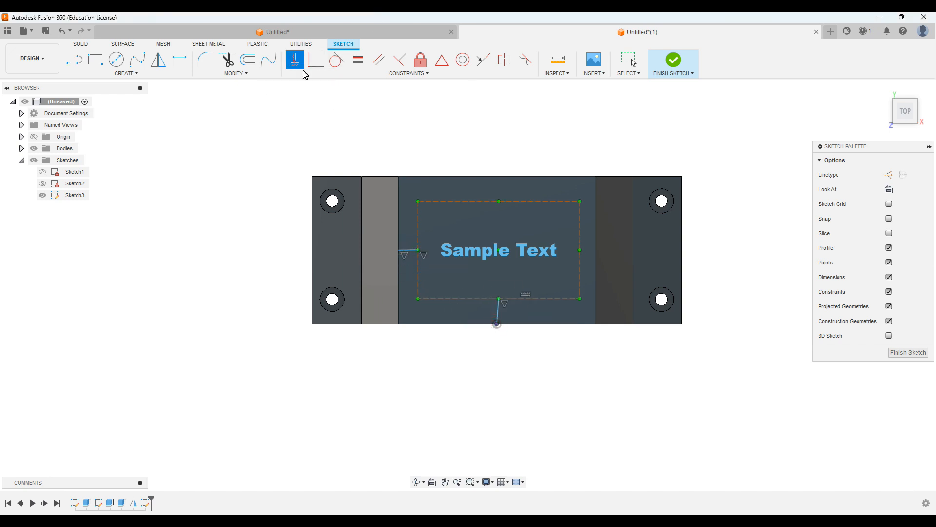
pyautogui.click(409, 250)
pyautogui.click(497, 315)
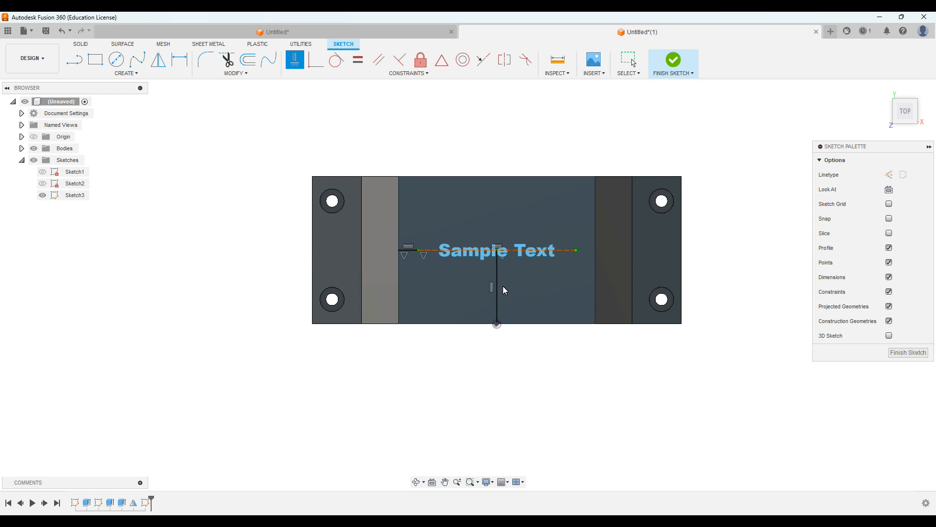
pyautogui.press('Escape')
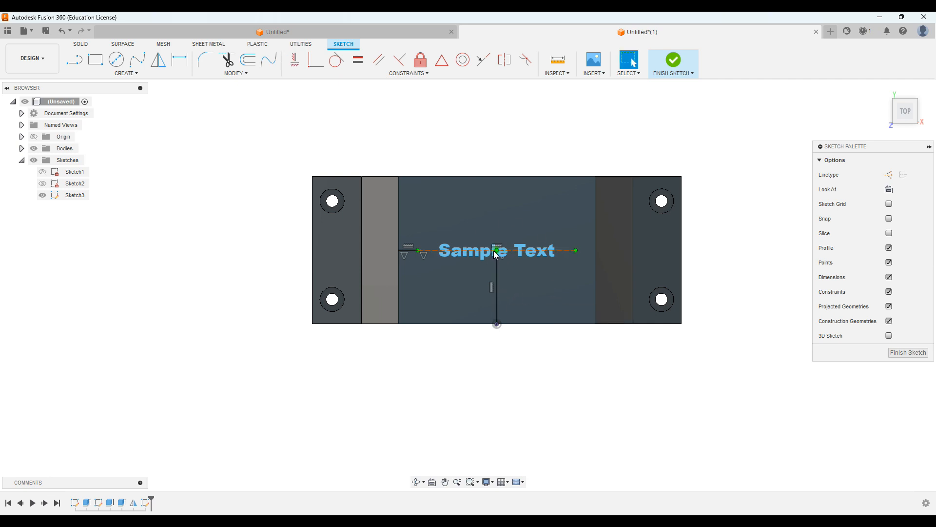
pyautogui.click(496, 268)
pyautogui.click(554, 322)
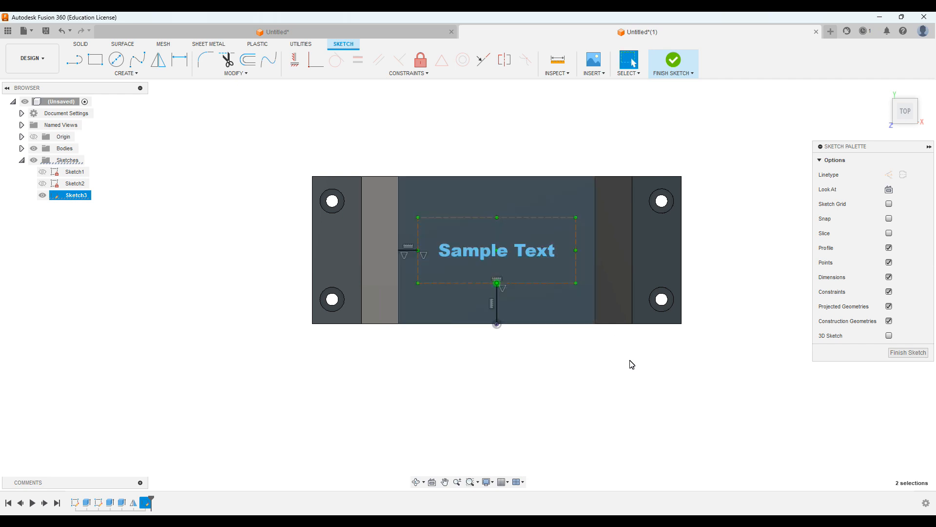
# Undo the frame adjustment, the line constraints, both connecting lines and the last frame move.
pyautogui.hotkey('ctrl', 'z')
pyautogui.hotkey('ctrl', 'z')
pyautogui.hotkey('ctrl', 'z')
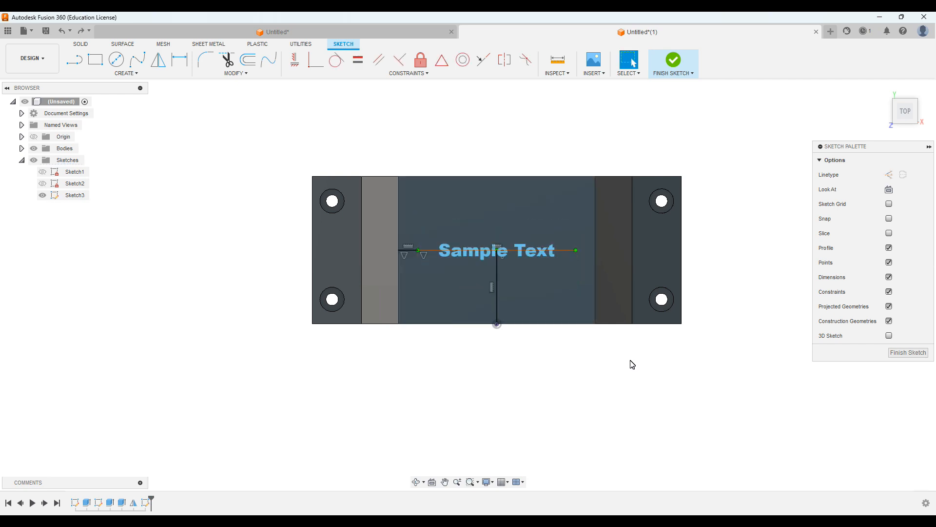
pyautogui.hotkey('ctrl', 'z')
pyautogui.hotkey('ctrl', 'z')
pyautogui.hotkey('ctrl', 'z')
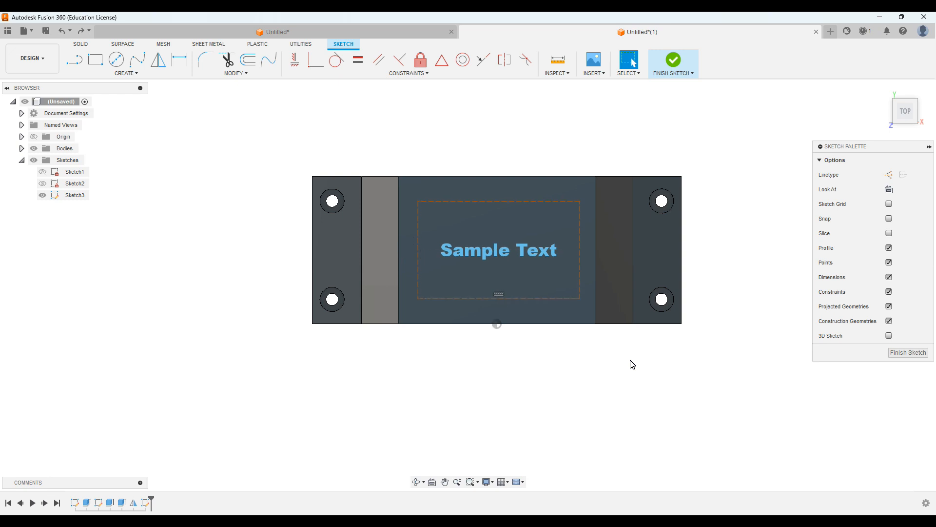
# Move the text frame by eye to the middle of the top face and finish the sketch.
pyautogui.click(455, 226)
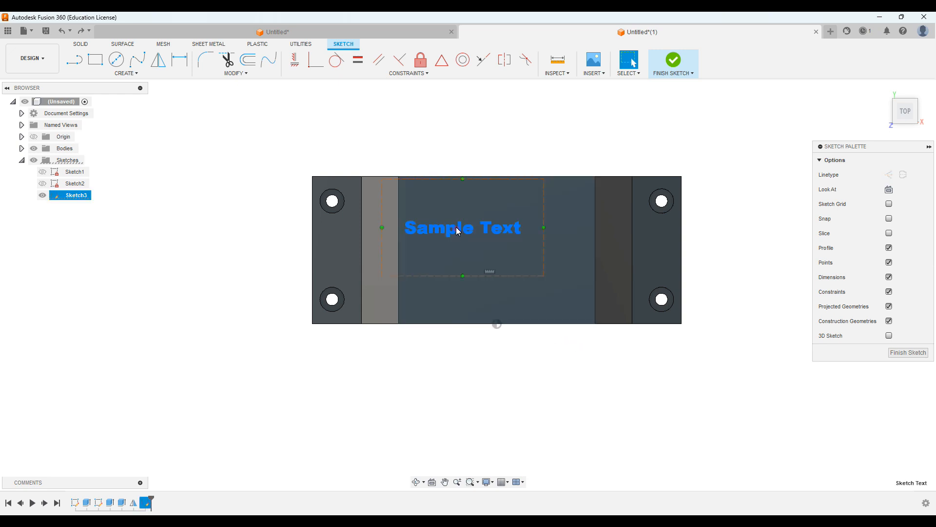
pyautogui.moveTo(466, 231); pyautogui.dragTo(501, 256)
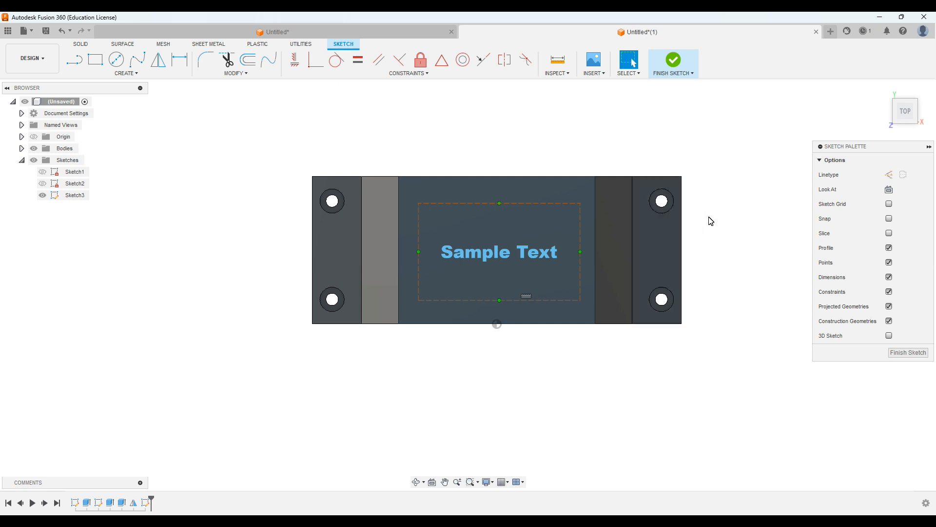
pyautogui.click(673, 66)
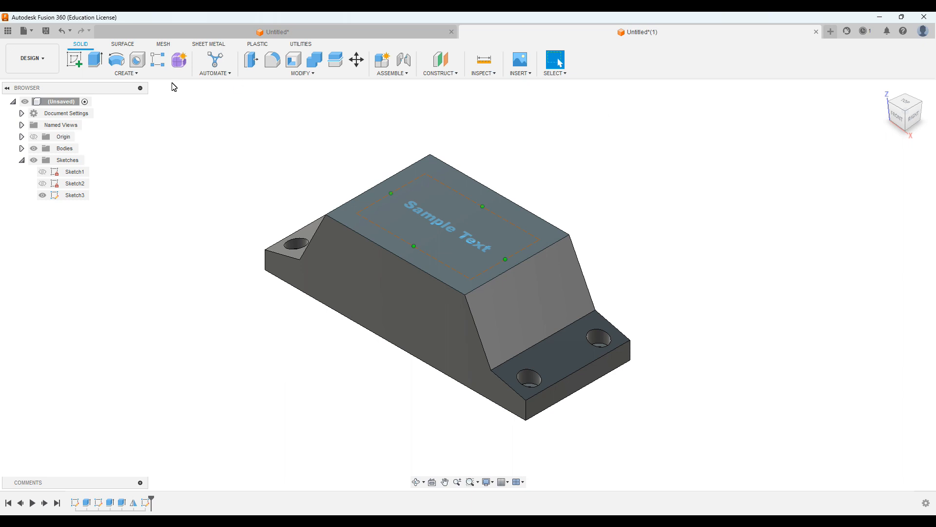
# Extrude only the Sample Text profile, without the top face, by -0.2 mm as a cut into the body.
pyautogui.click(100, 68)
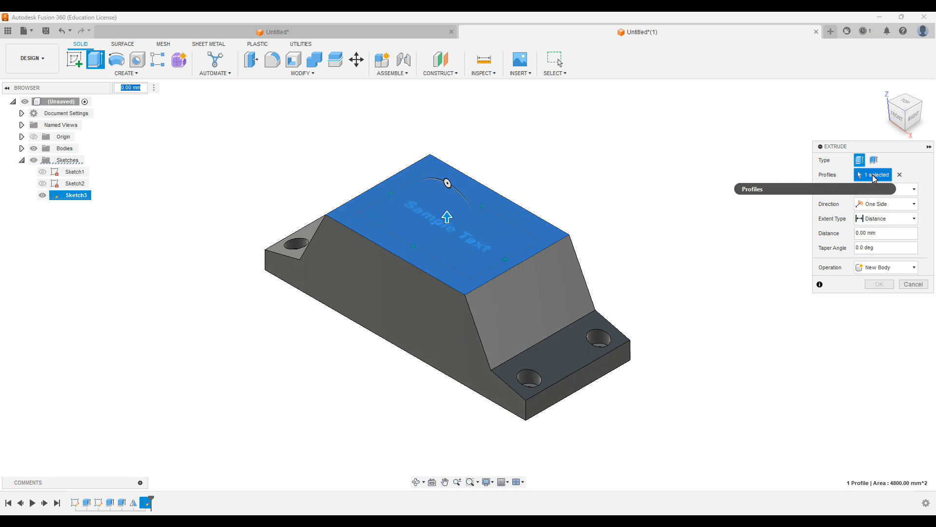
pyautogui.click(901, 175)
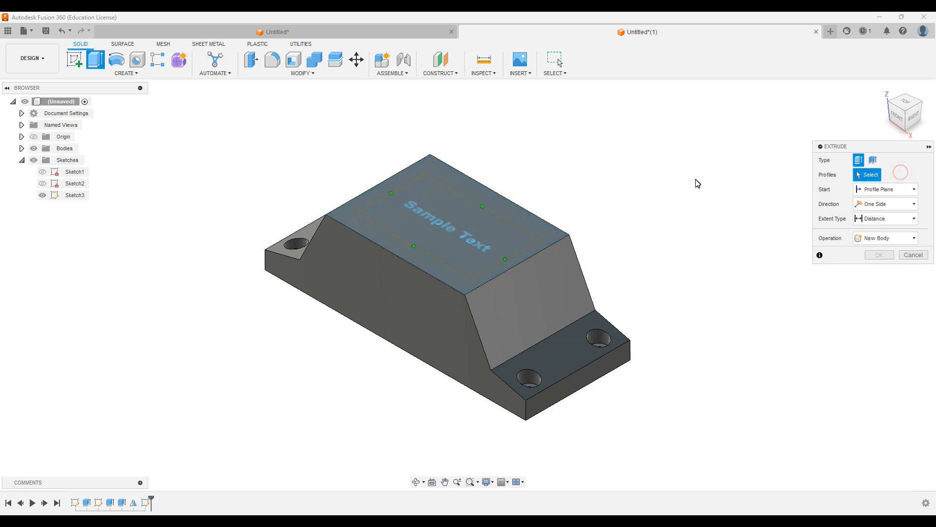
pyautogui.click(441, 230)
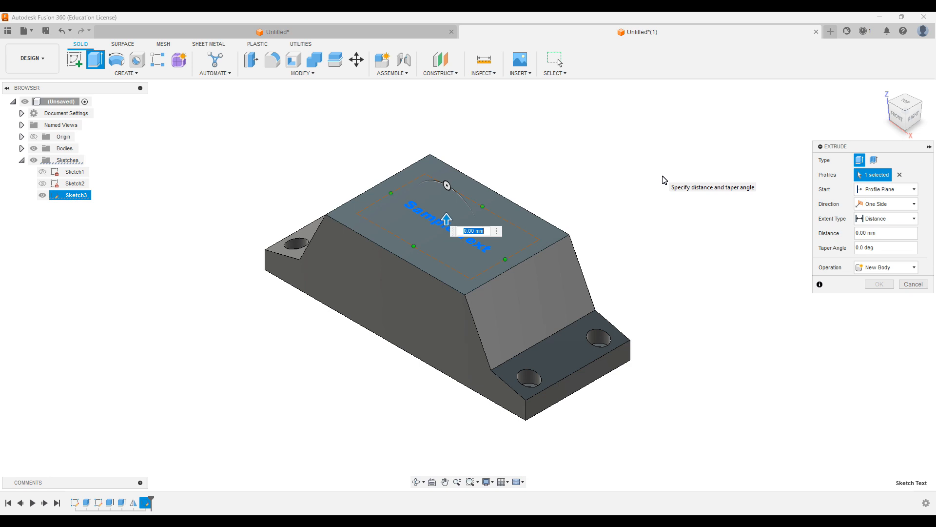
pyautogui.write('-0.2')
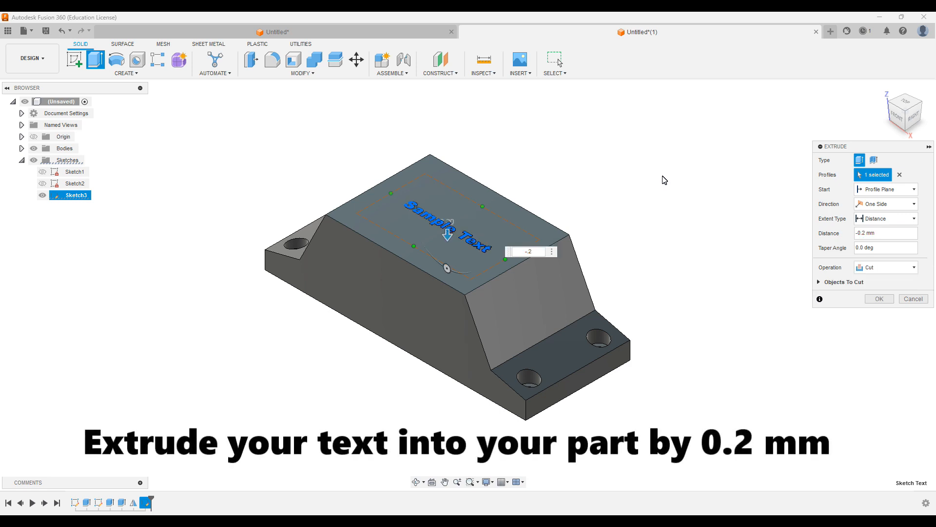
pyautogui.press('Return')
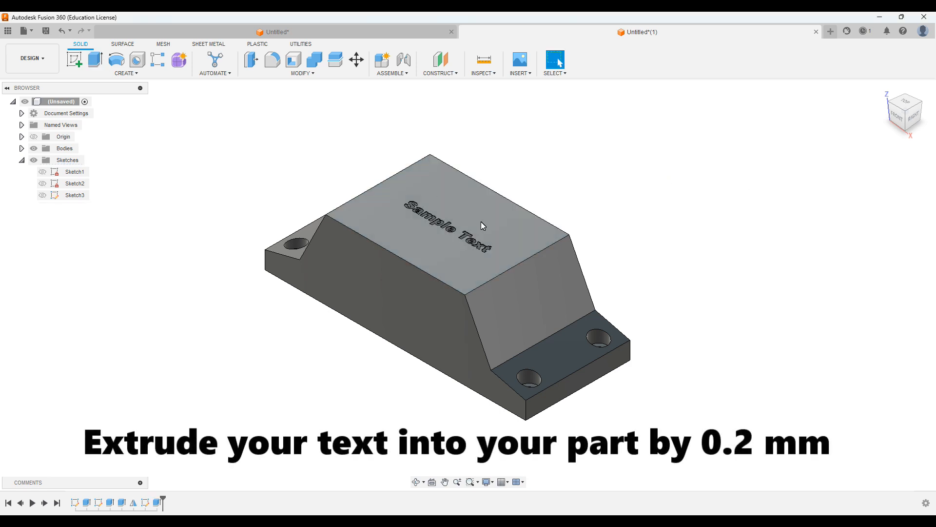
pyautogui.scroll(5, 476, 229)
pyautogui.keyDown('shift'); pyautogui.moveTo(795, 193); pyautogui.dragTo(815, 201, button='middle'); pyautogui.keyUp('shift')
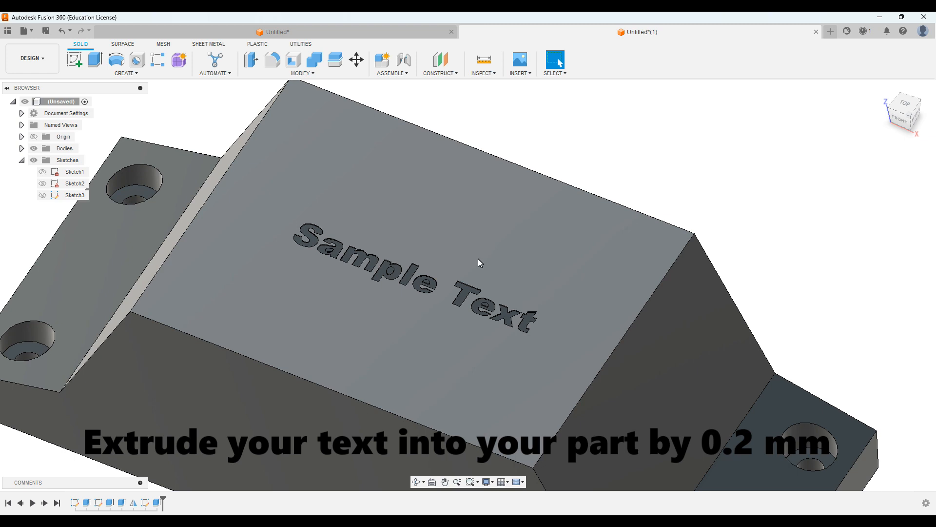
pyautogui.scroll(-3, 640, 340)
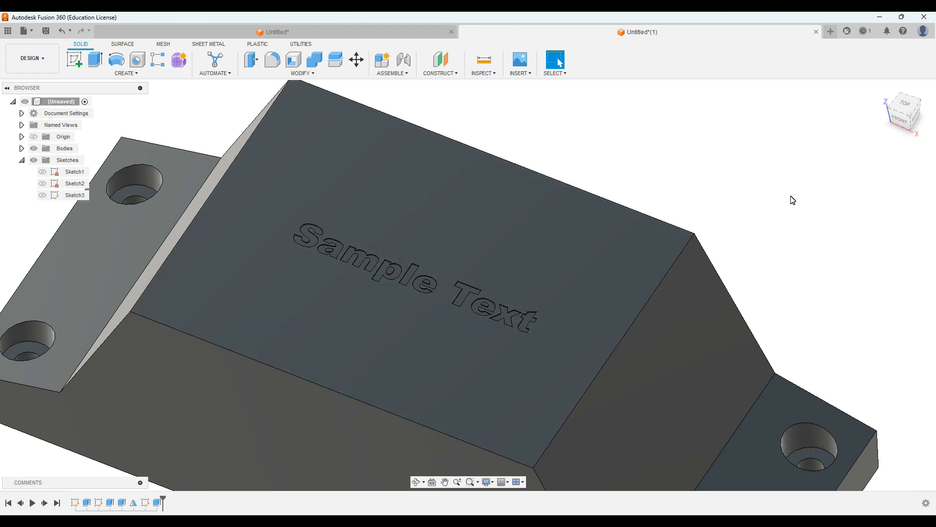
pyautogui.scroll(-3, 785, 200)
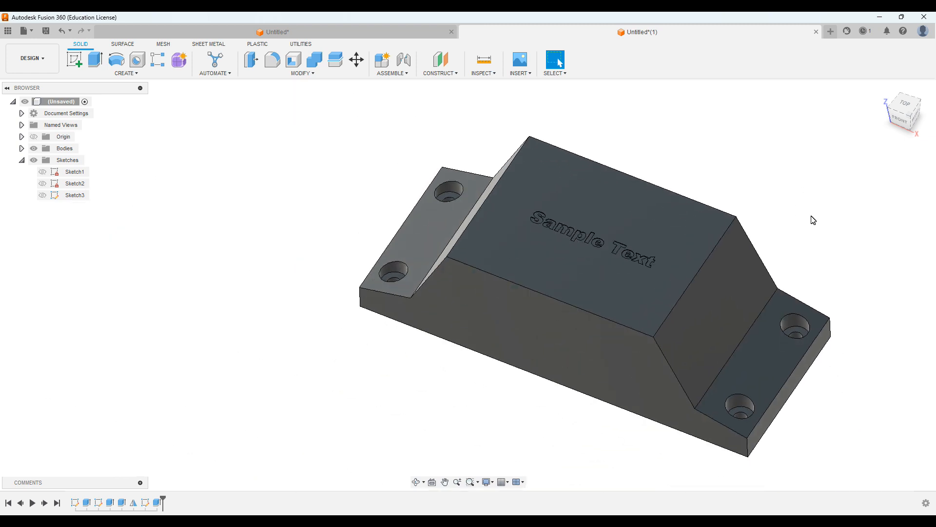
pyautogui.scroll(-3, 755, 217)
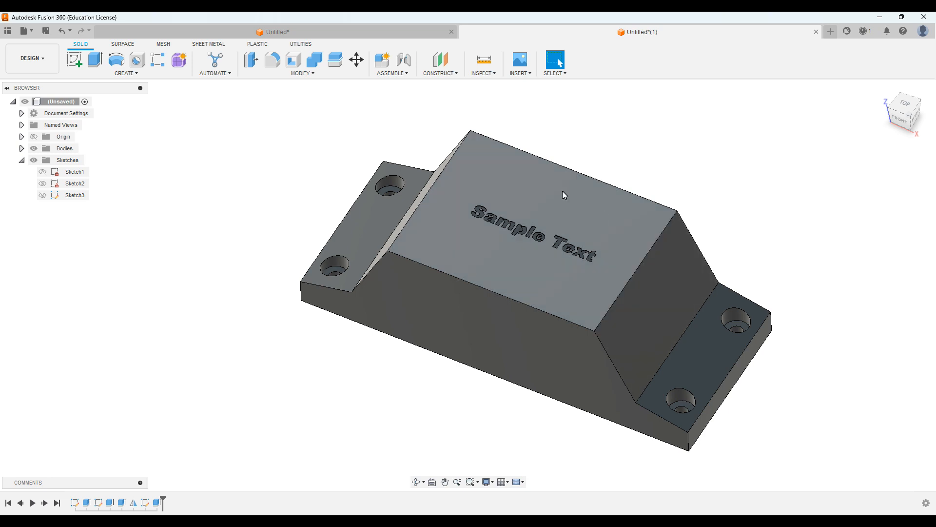